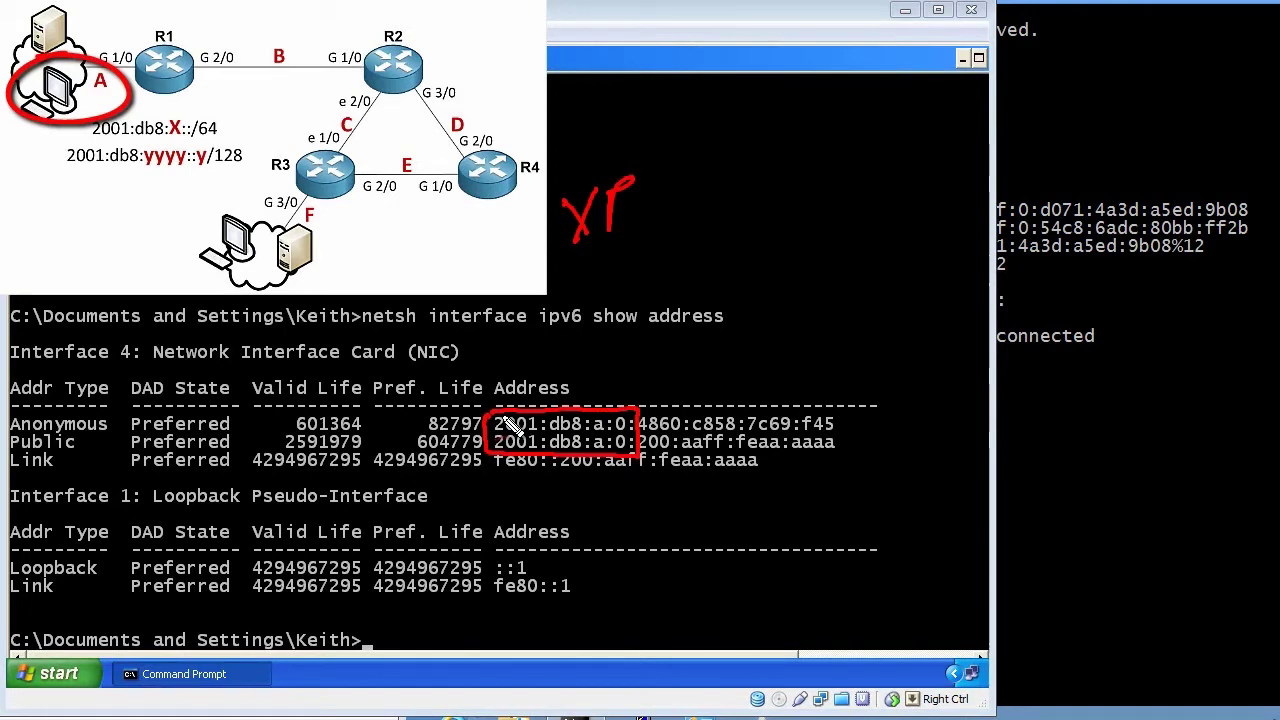
Step: Switch to the Windows 8 machine's command prompt and examine its IPv6 addresses in the ipconfig output
{"action": "left_click", "coordinate": [1005, 455]}
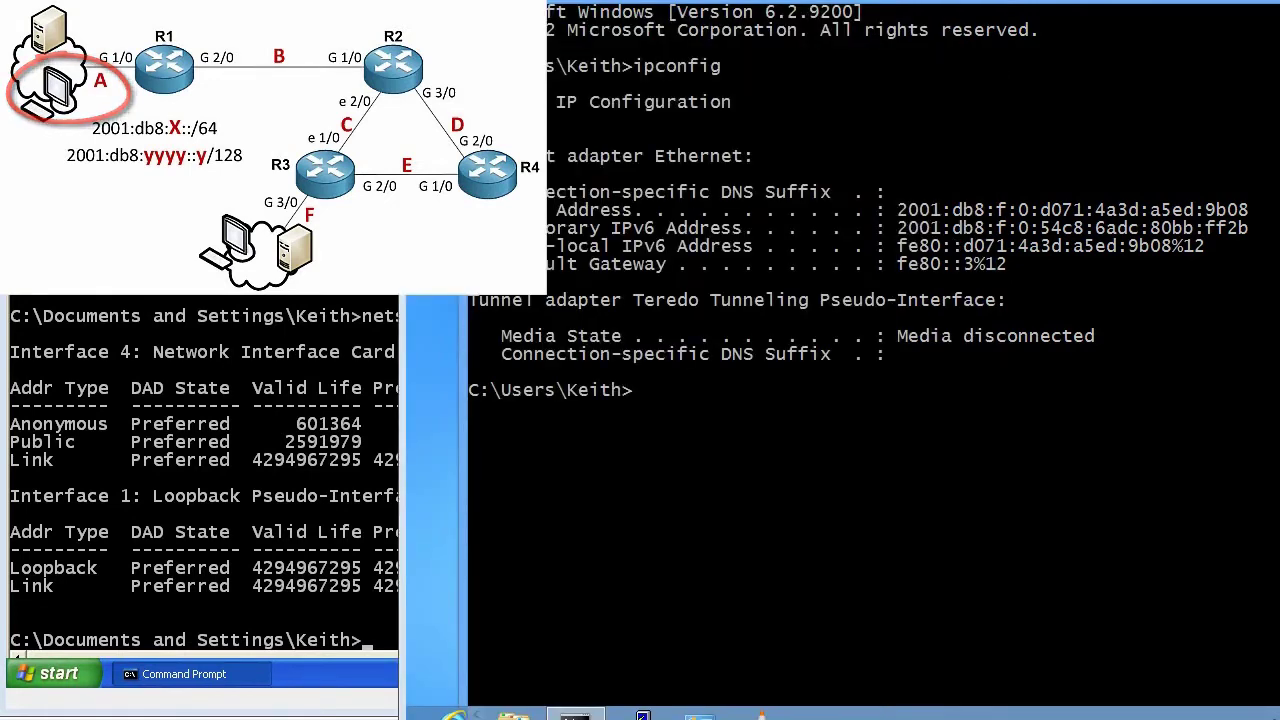
{"action": "mouse_move", "coordinate": [978, 457]}
{"action": "left_mouse_down"}
{"action": "mouse_move", "coordinate": [1052, 455]}
{"action": "mouse_move", "coordinate": [1075, 440]}
{"action": "left_mouse_up"}
{"action": "mouse_move", "coordinate": [891, 198]}
{"action": "left_mouse_down"}
{"action": "mouse_move", "coordinate": [892, 245]}
{"action": "mouse_move", "coordinate": [945, 196]}
{"action": "mouse_move", "coordinate": [1030, 194]}
{"action": "mouse_move", "coordinate": [1045, 237]}
{"action": "mouse_move", "coordinate": [900, 230]}
{"action": "left_mouse_up"}
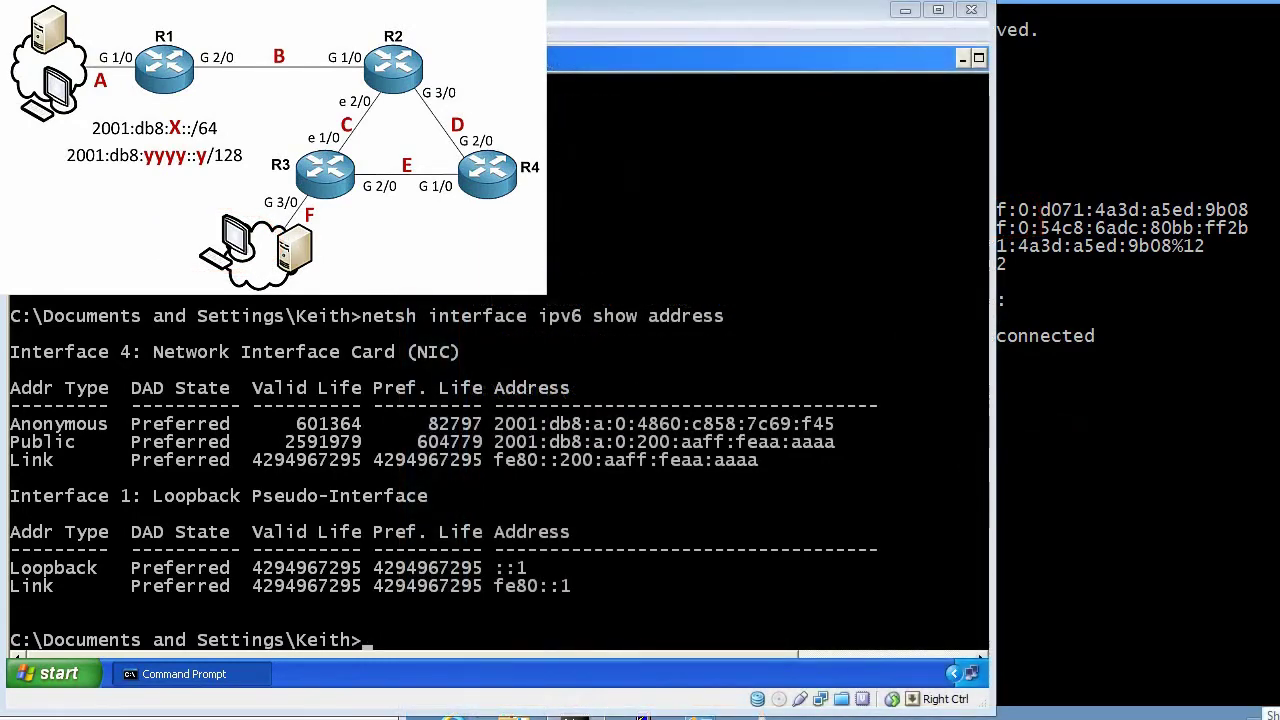
{"action": "mouse_move", "coordinate": [72, 50]}
{"action": "left_mouse_down"}
{"action": "mouse_move", "coordinate": [45, 122]}
{"action": "mouse_move", "coordinate": [100, 55]}
{"action": "mouse_move", "coordinate": [40, 60]}
{"action": "left_mouse_up"}
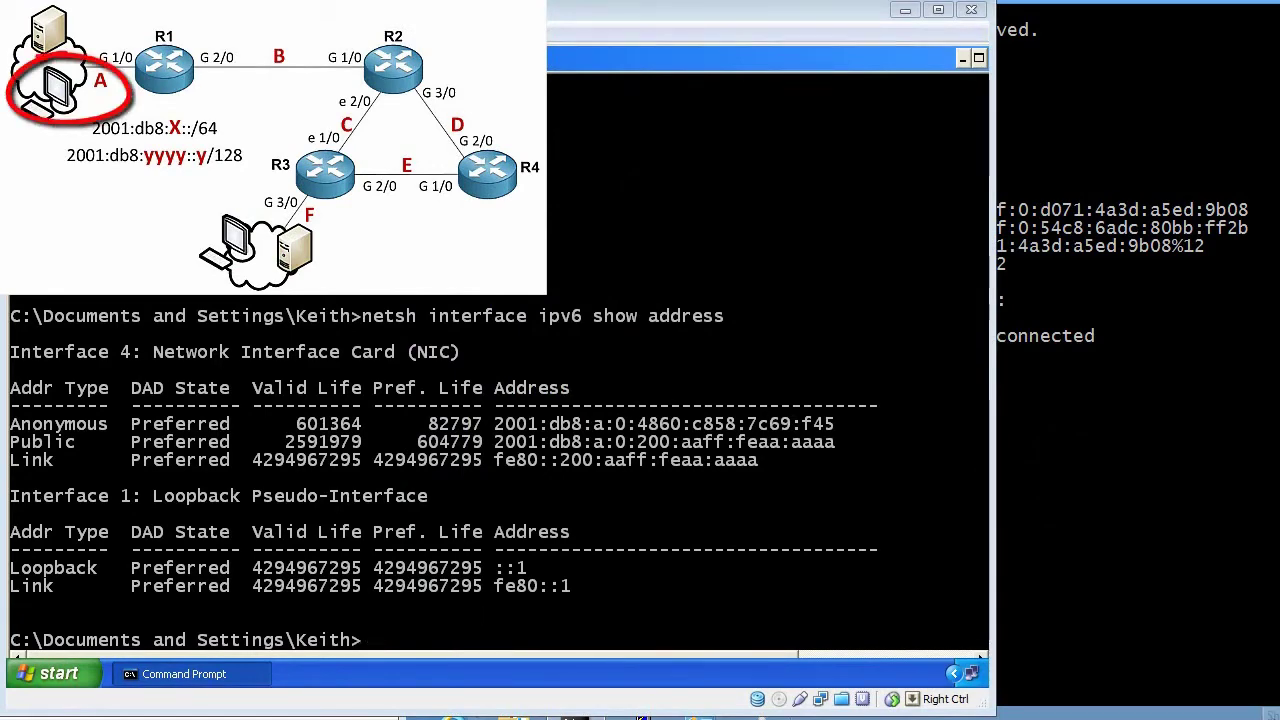
Step: Launch VLC media player on the XP machine and check its version information
{"action": "left_click", "coordinate": [70, 676]}
{"action": "left_click", "coordinate": [79, 434]}
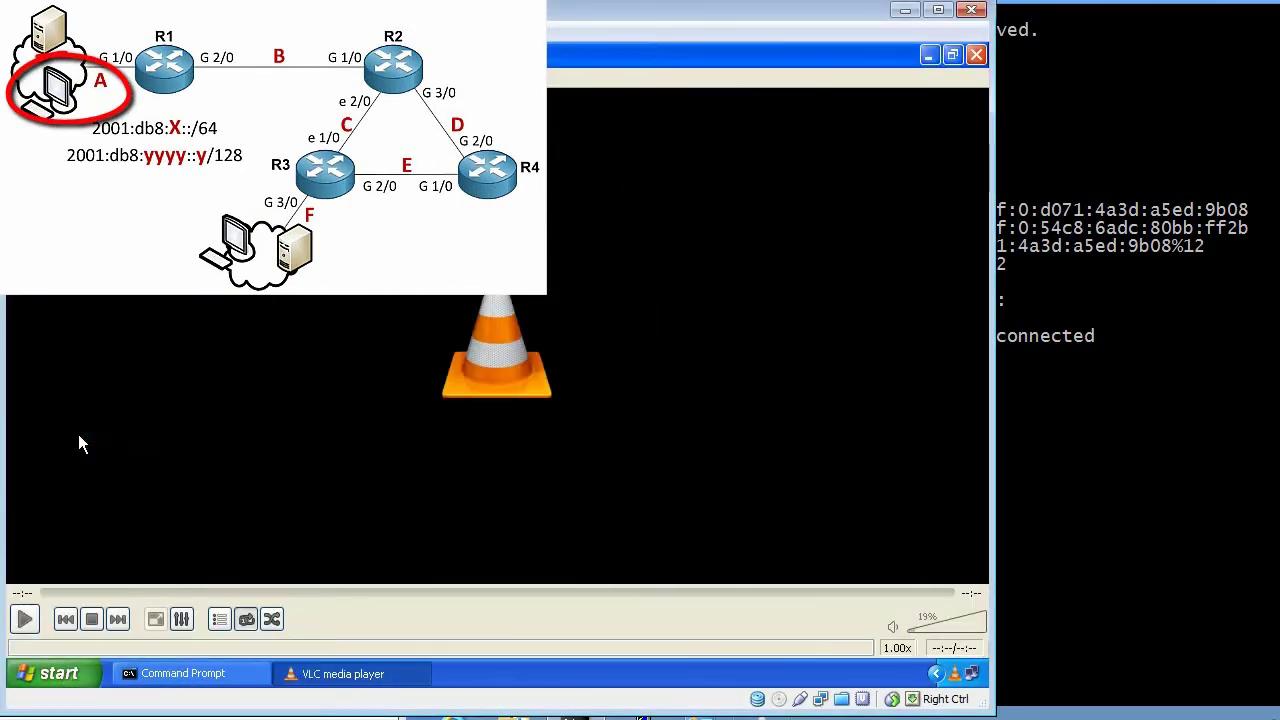
{"action": "left_click", "coordinate": [289, 78]}
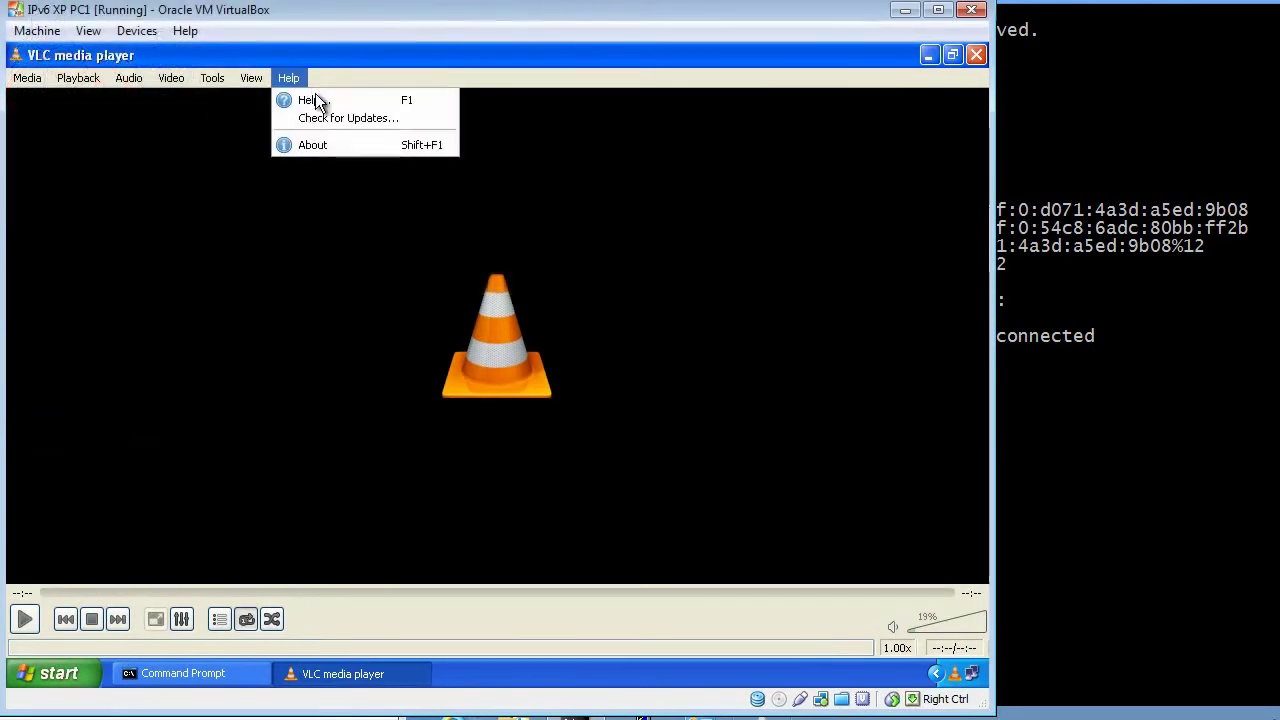
{"action": "left_click", "coordinate": [320, 145]}
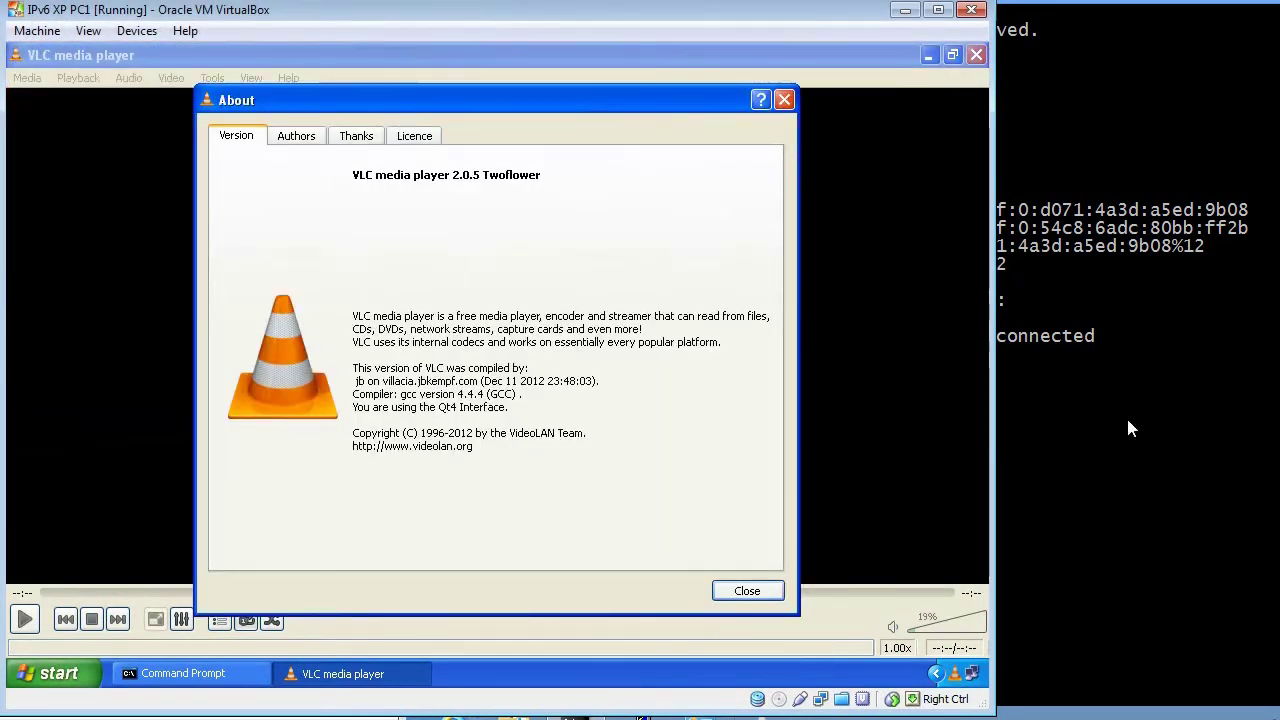
{"action": "left_click", "coordinate": [748, 591]}
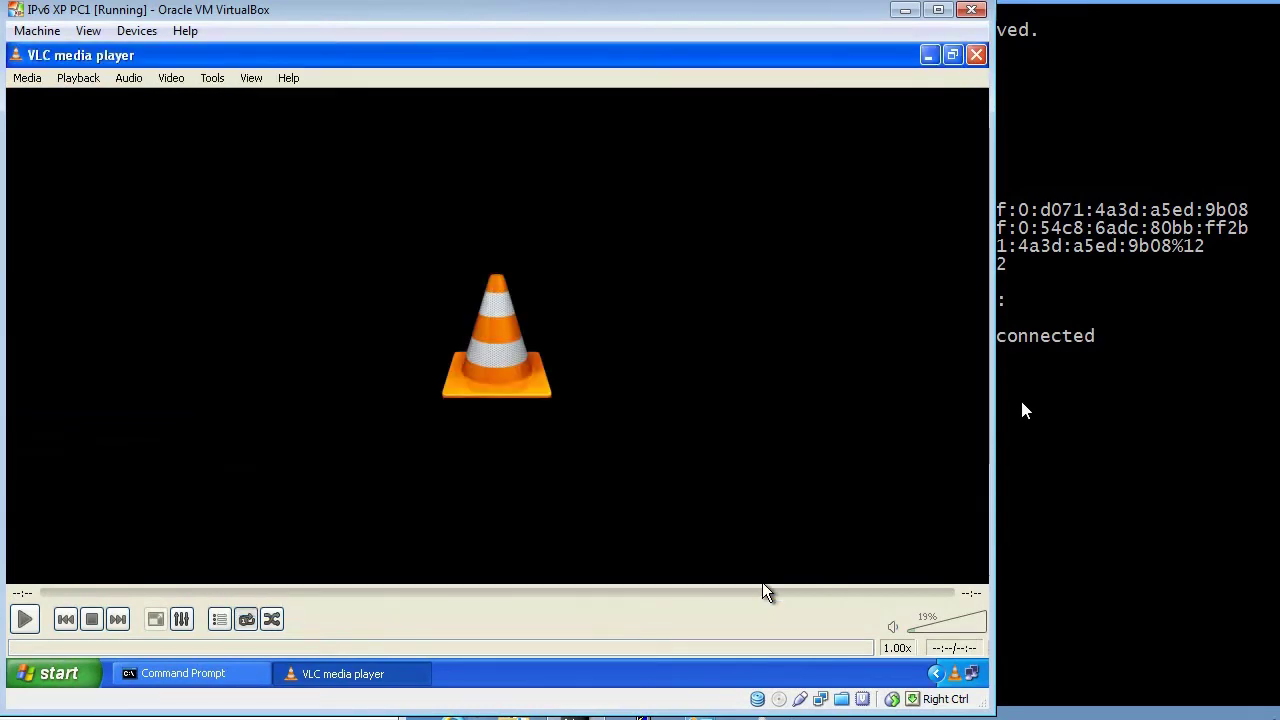
Step: Start setting up a VLC stream with the social media intro MP4 from My Documents as its source
{"action": "left_click", "coordinate": [27, 78]}
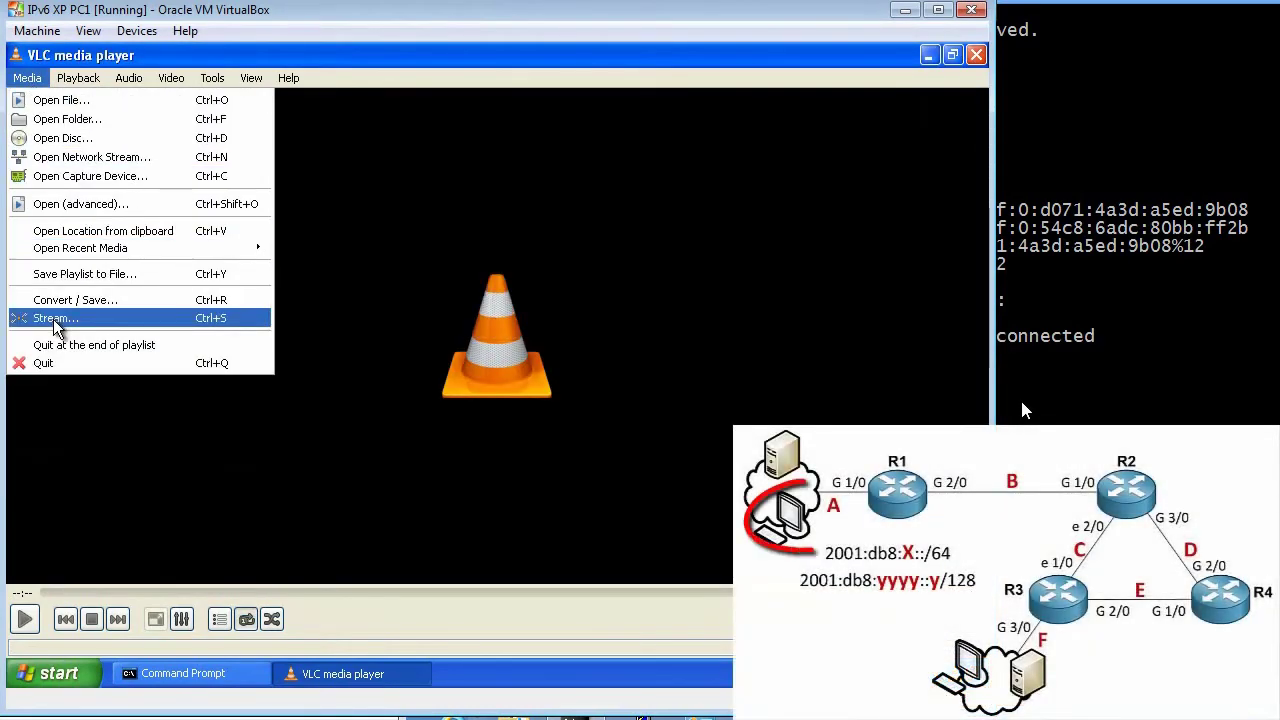
{"action": "left_click", "coordinate": [56, 318]}
{"action": "left_click", "coordinate": [690, 263]}
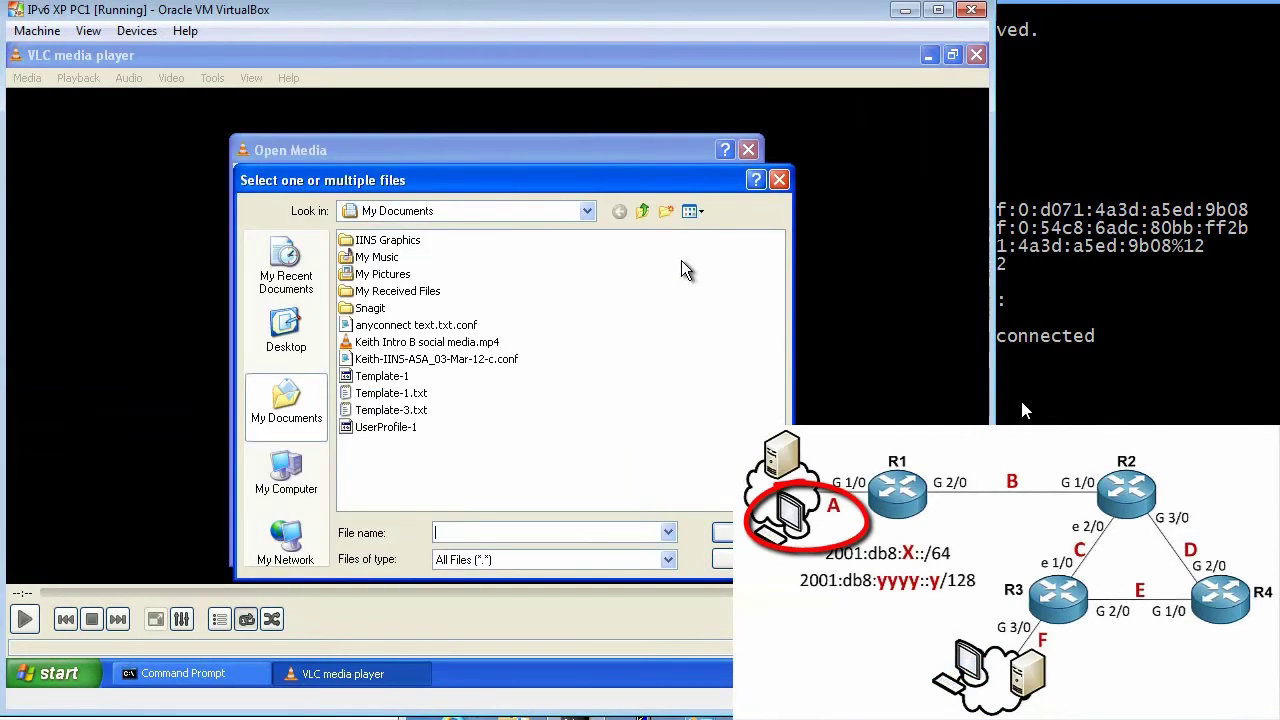
{"action": "double_click", "coordinate": [478, 342]}
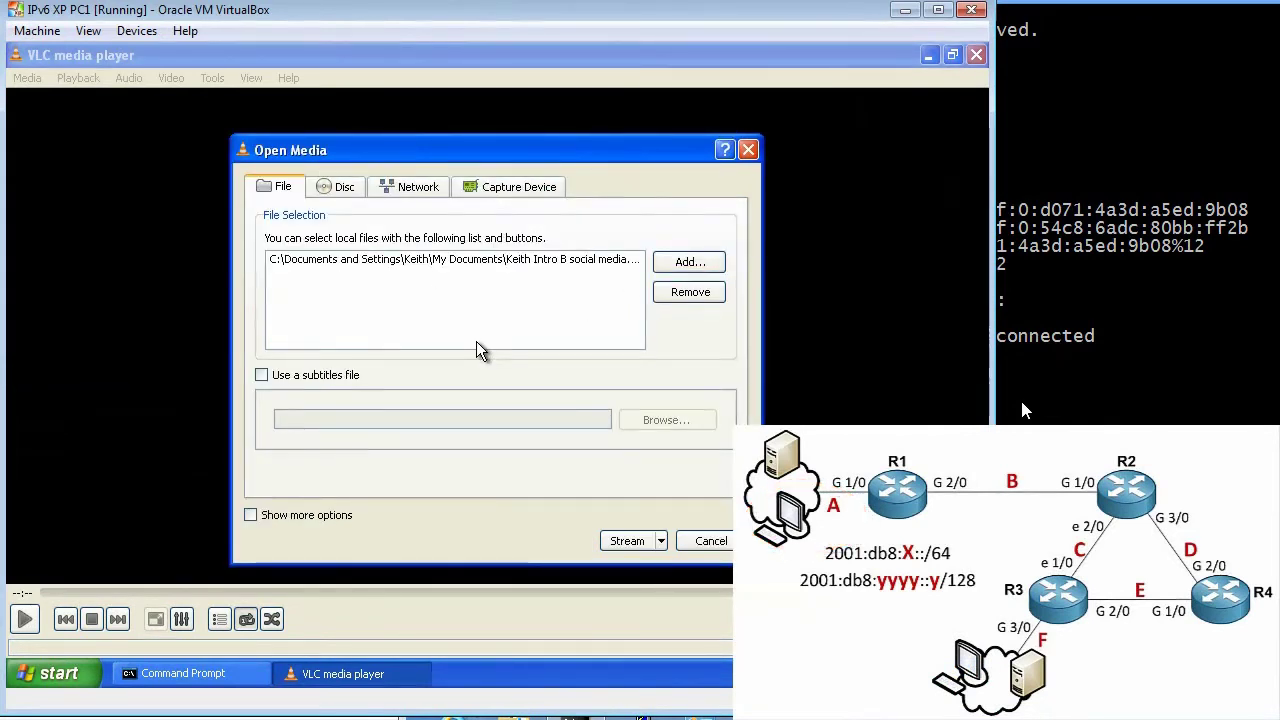
{"action": "left_click", "coordinate": [630, 544]}
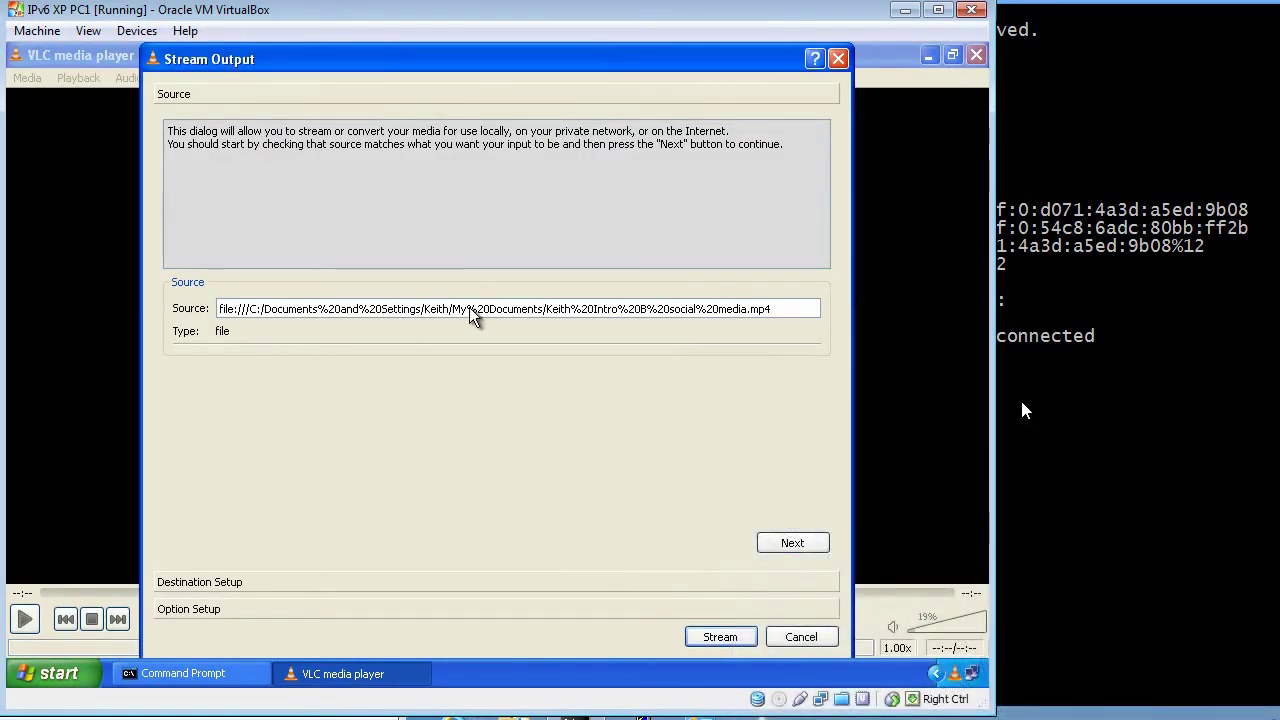
Step: Add an RTP / MPEG Transport Stream destination with address ff78:240:2001:db8:2222::6783 and deactivate transcoding
{"action": "left_click", "coordinate": [800, 543]}
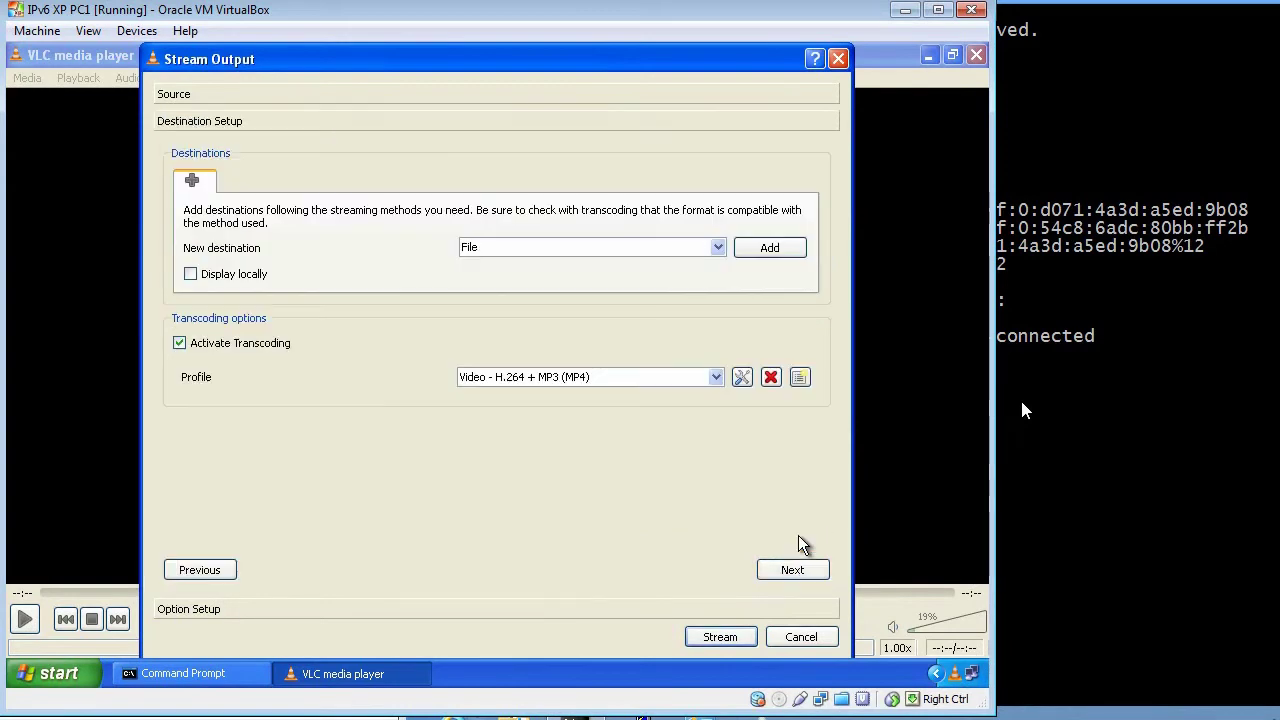
{"action": "left_click", "coordinate": [718, 248]}
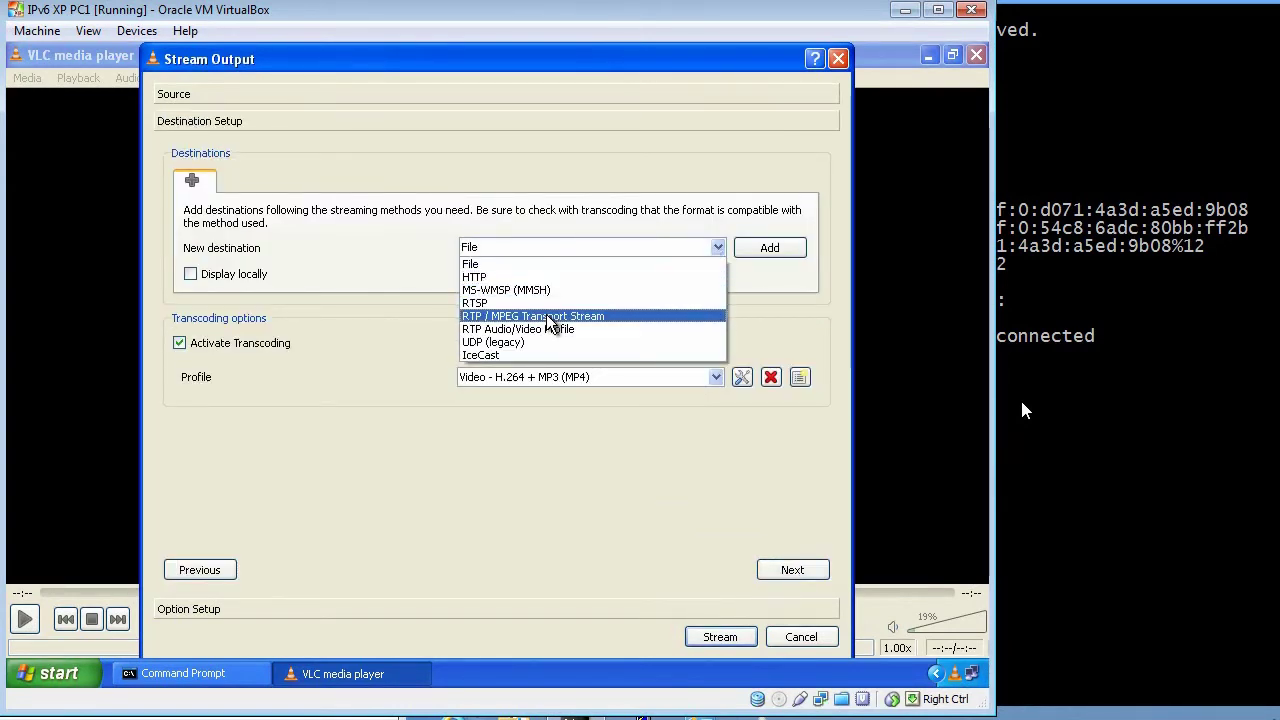
{"action": "left_click", "coordinate": [610, 317]}
{"action": "left_click", "coordinate": [769, 252]}
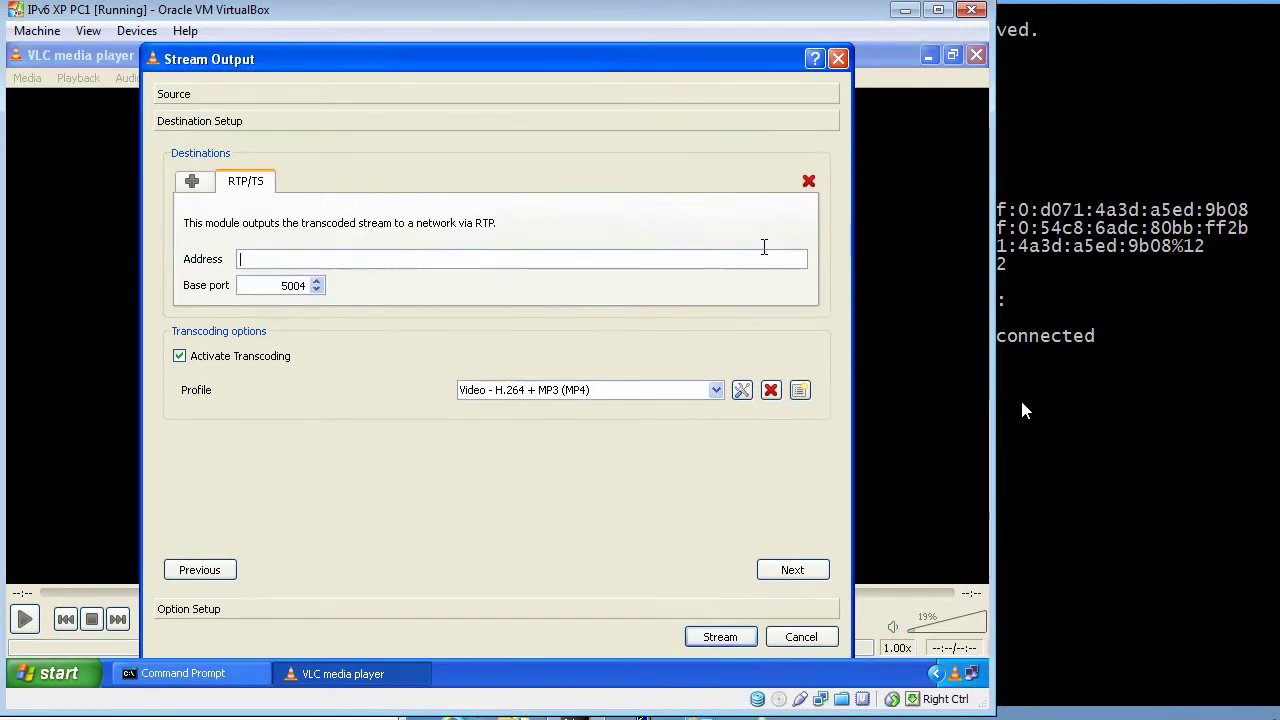
{"action": "left_click", "coordinate": [296, 258]}
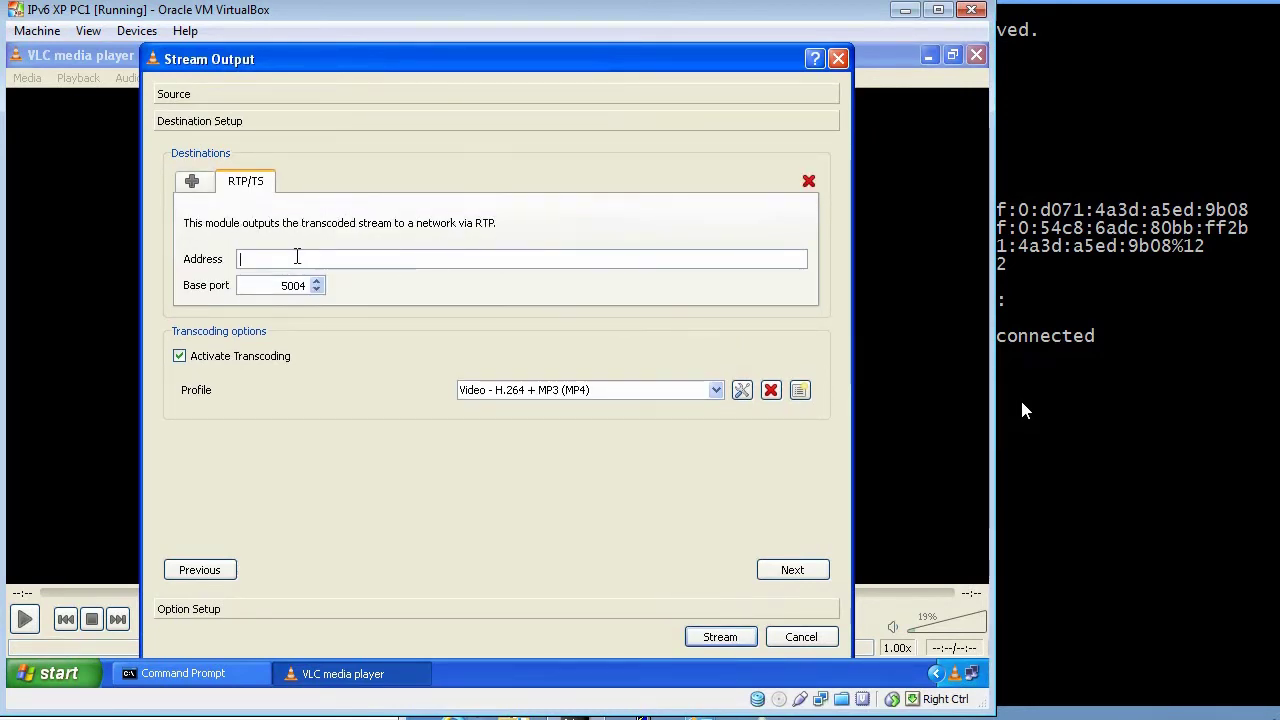
{"action": "right_click", "coordinate": [296, 258]}
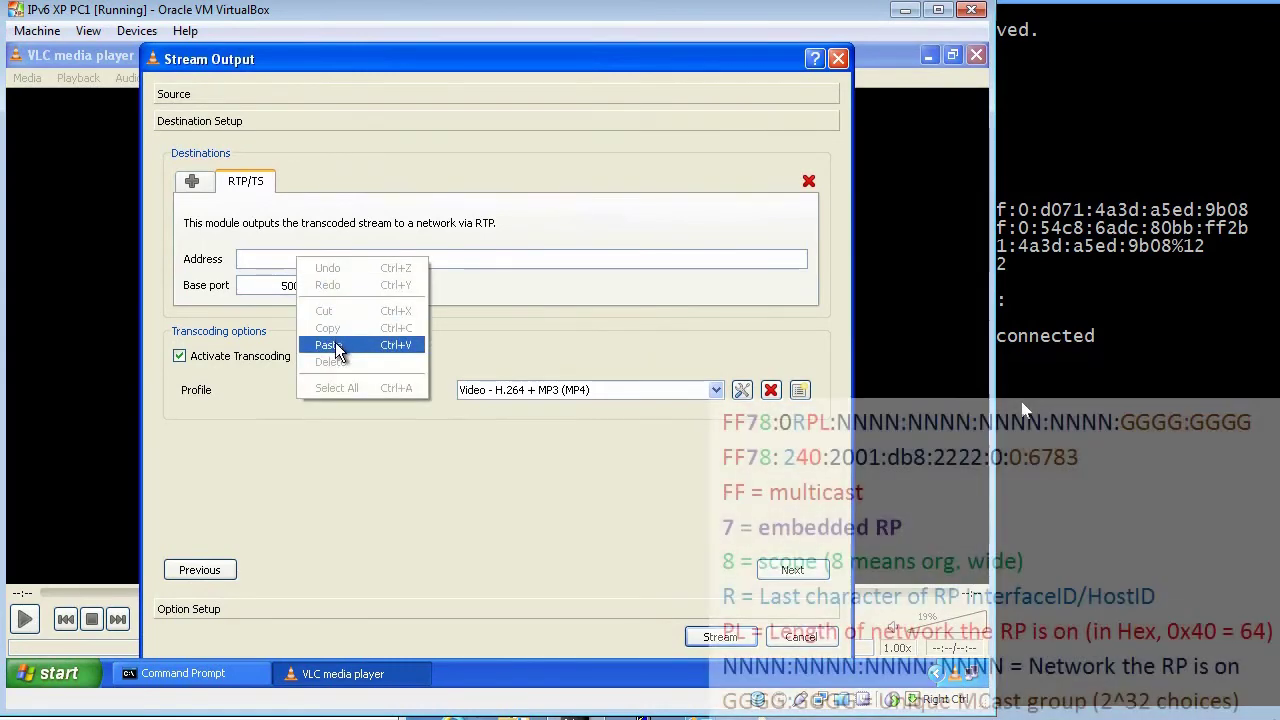
{"action": "left_click", "coordinate": [330, 345]}
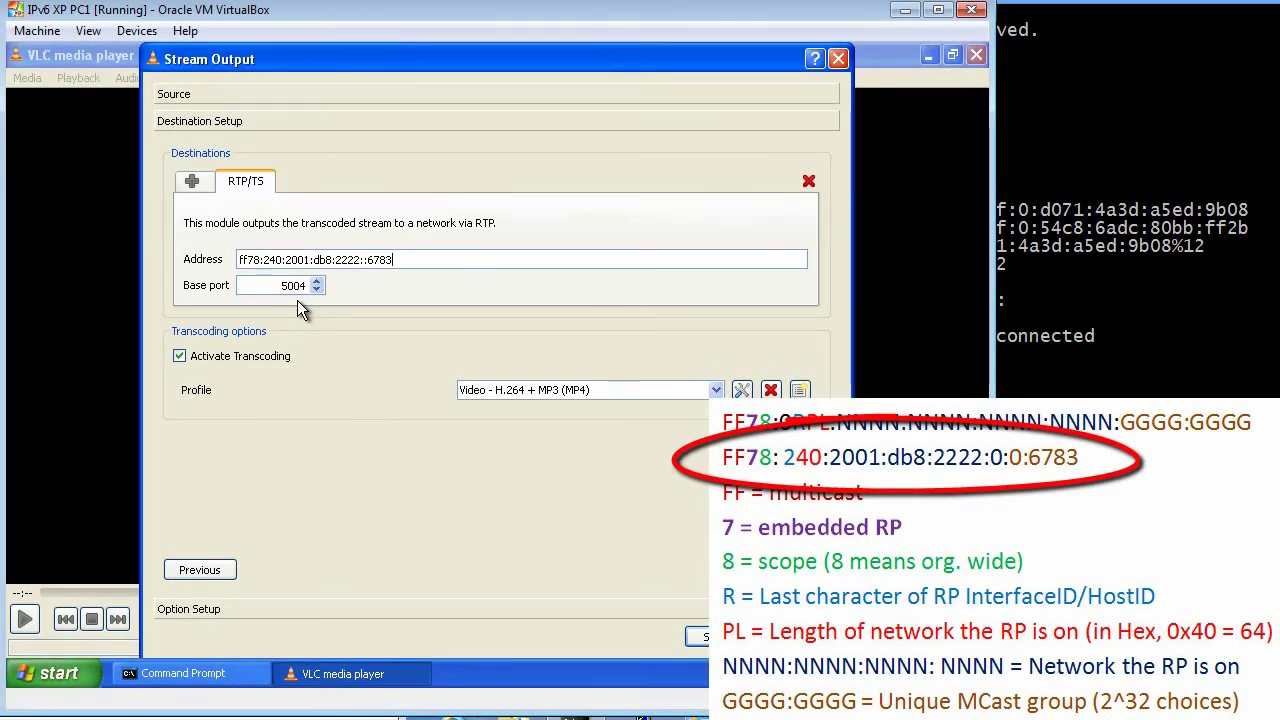
{"action": "left_click", "coordinate": [180, 357]}
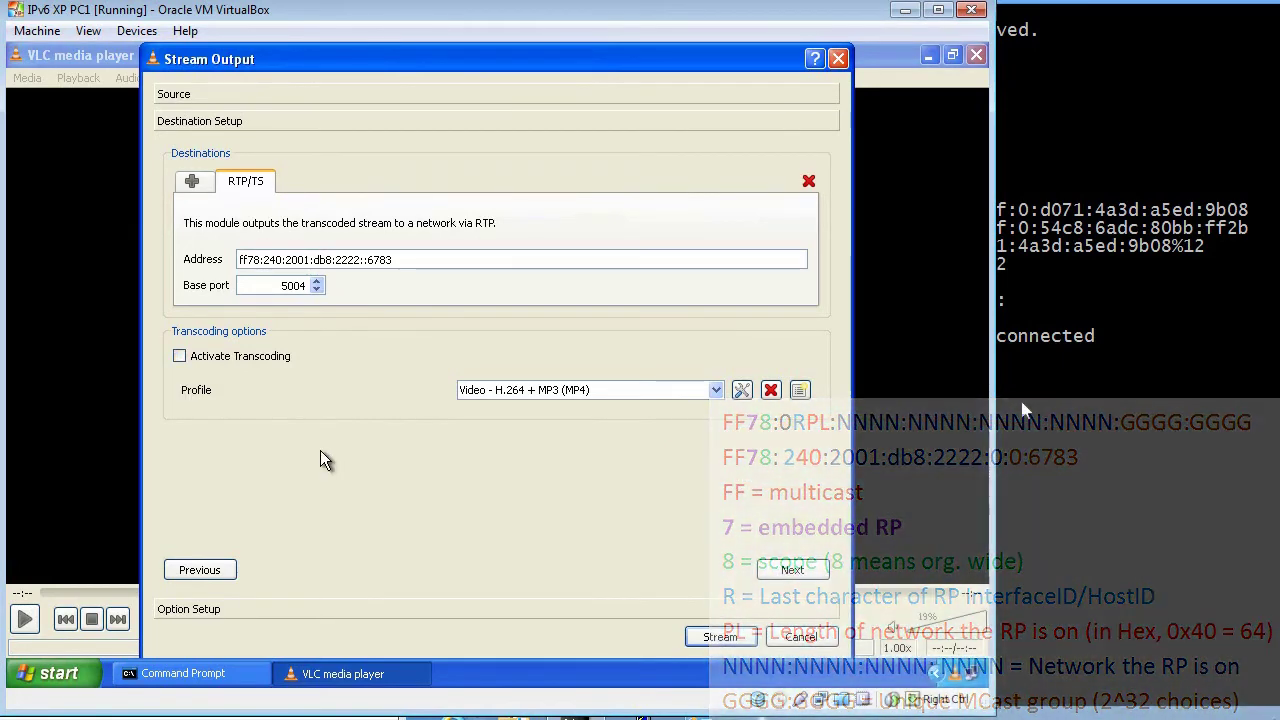
Step: Set the stream's Time-To-Live to 10 and start streaming
{"action": "left_click", "coordinate": [782, 573]}
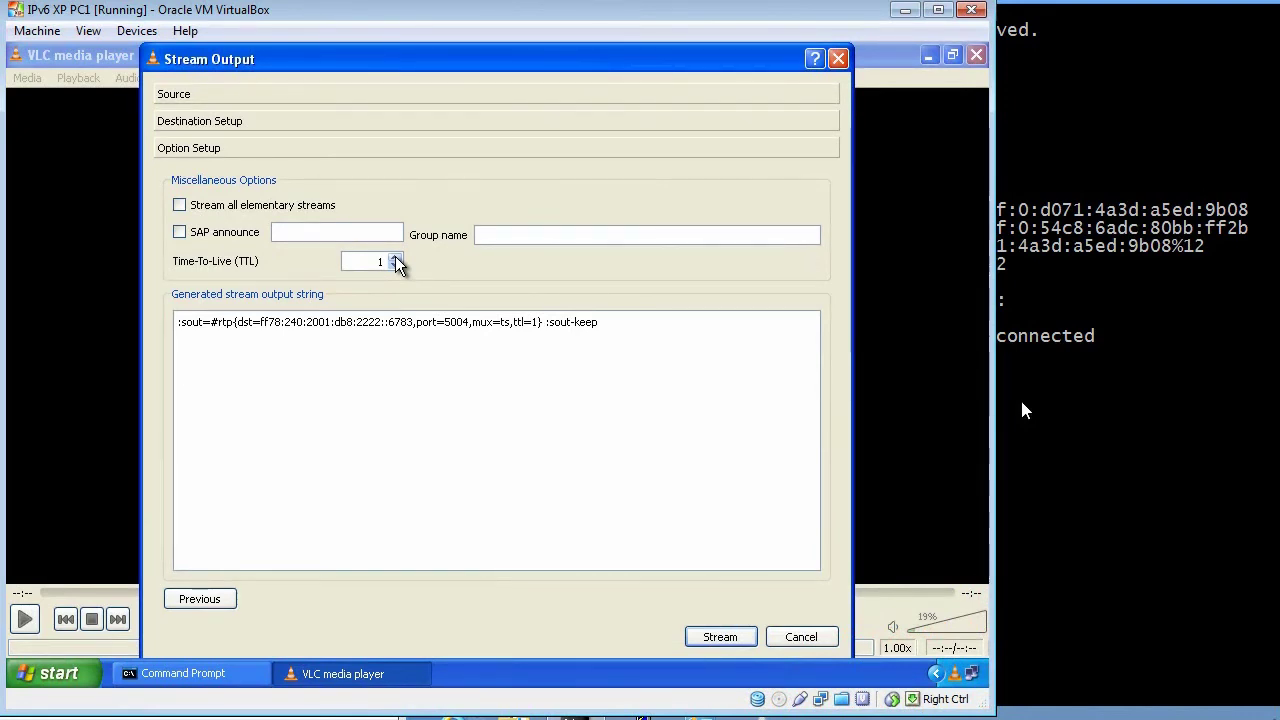
{"action": "scroll", "coordinate": [397, 262], "scroll_direction": "up", "scroll_amount": 8}
{"action": "scroll", "coordinate": [397, 262], "scroll_direction": "up", "scroll_amount": 1}
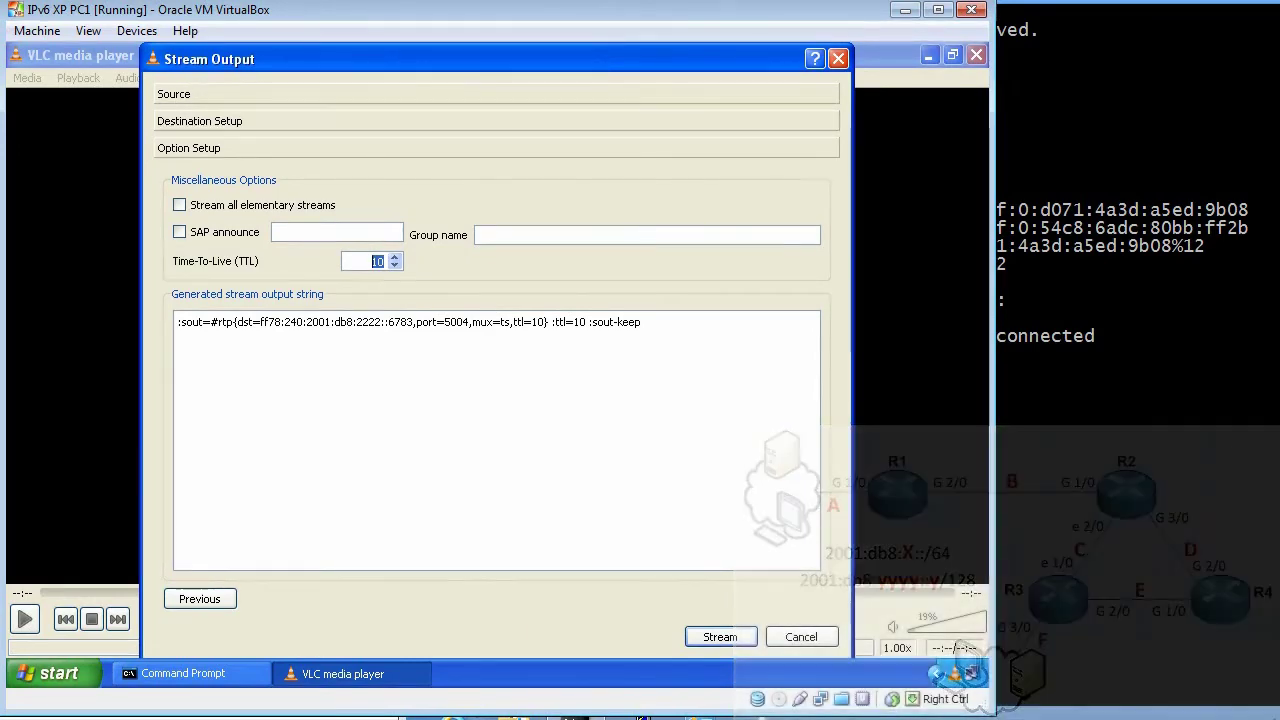
{"action": "left_click", "coordinate": [716, 630]}
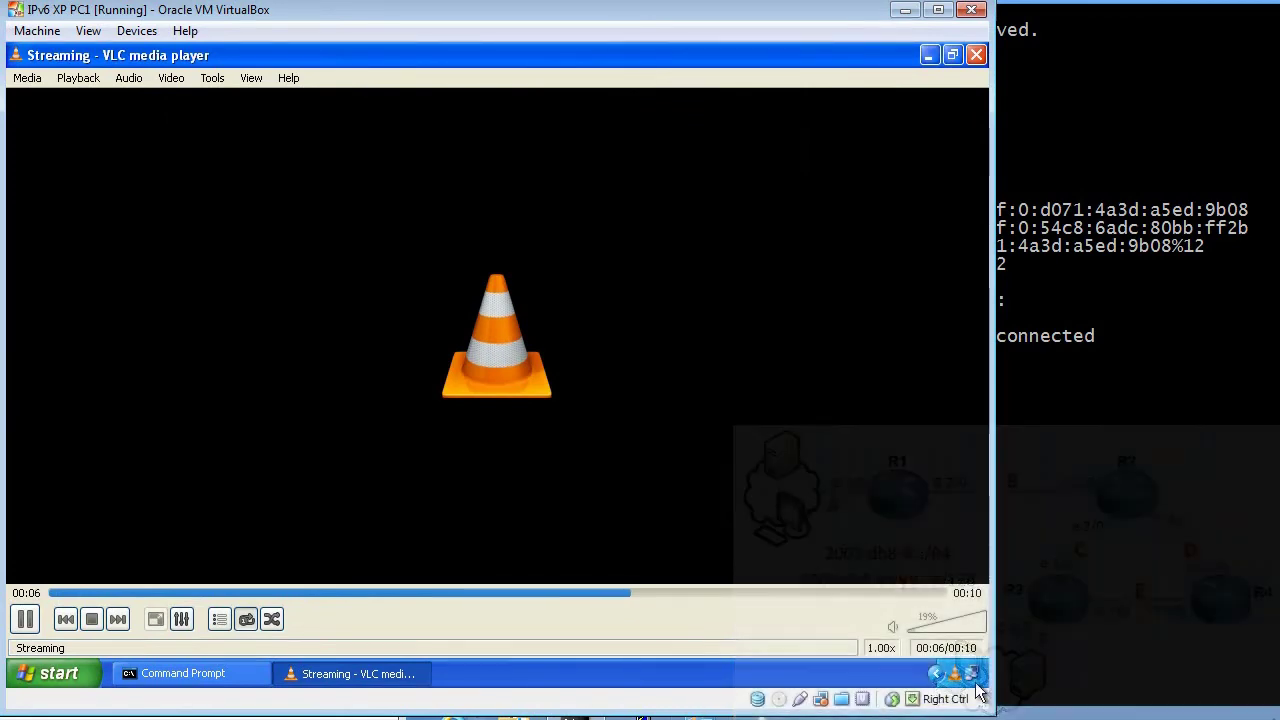
{"action": "mouse_move", "coordinate": [973, 684]}
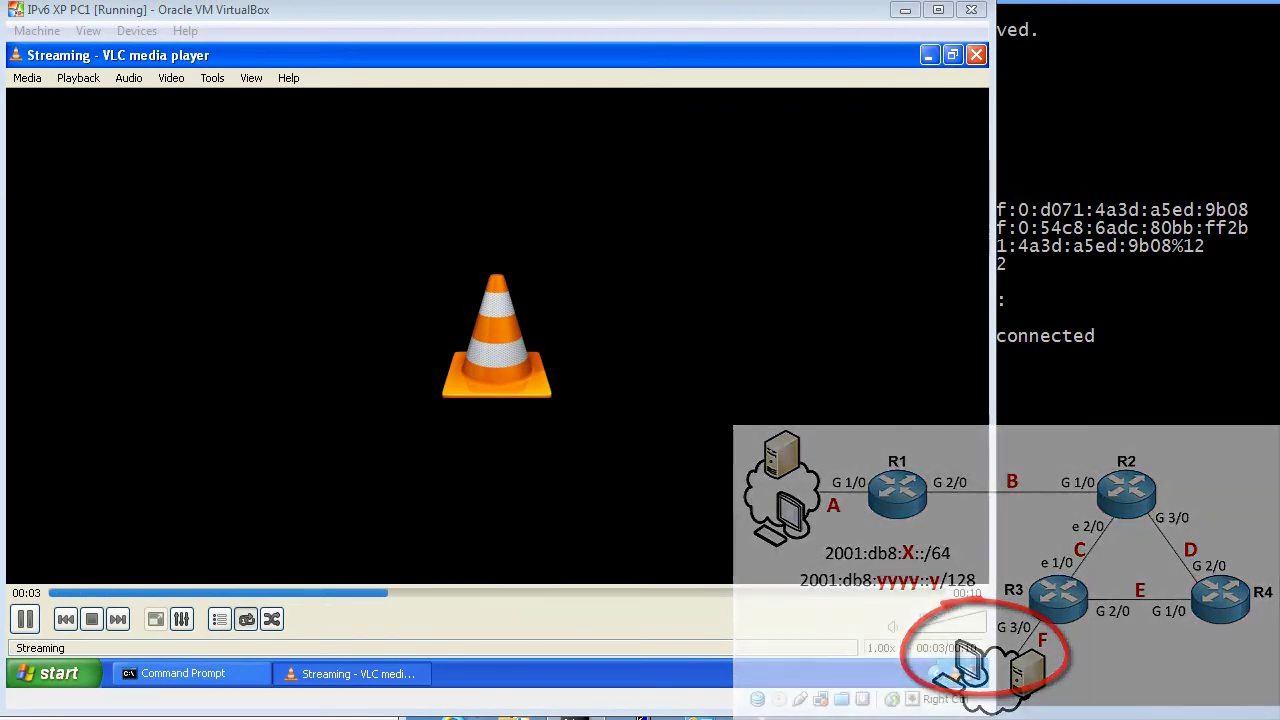
Step: Switch to VLC on the Windows 8 machine and play the network stream rtp://@[ff78:240:2001:db8:2222::6783]:5004
{"action": "left_click", "coordinate": [1117, 538]}
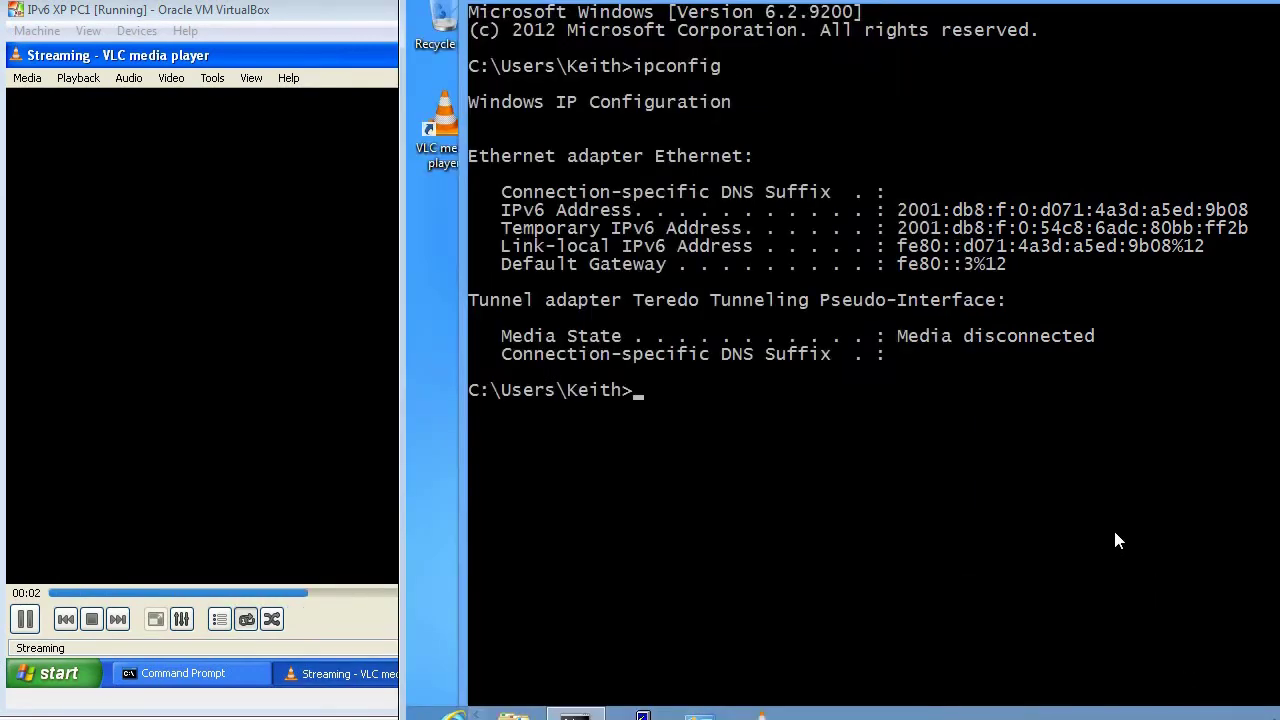
{"action": "left_click", "coordinate": [760, 714]}
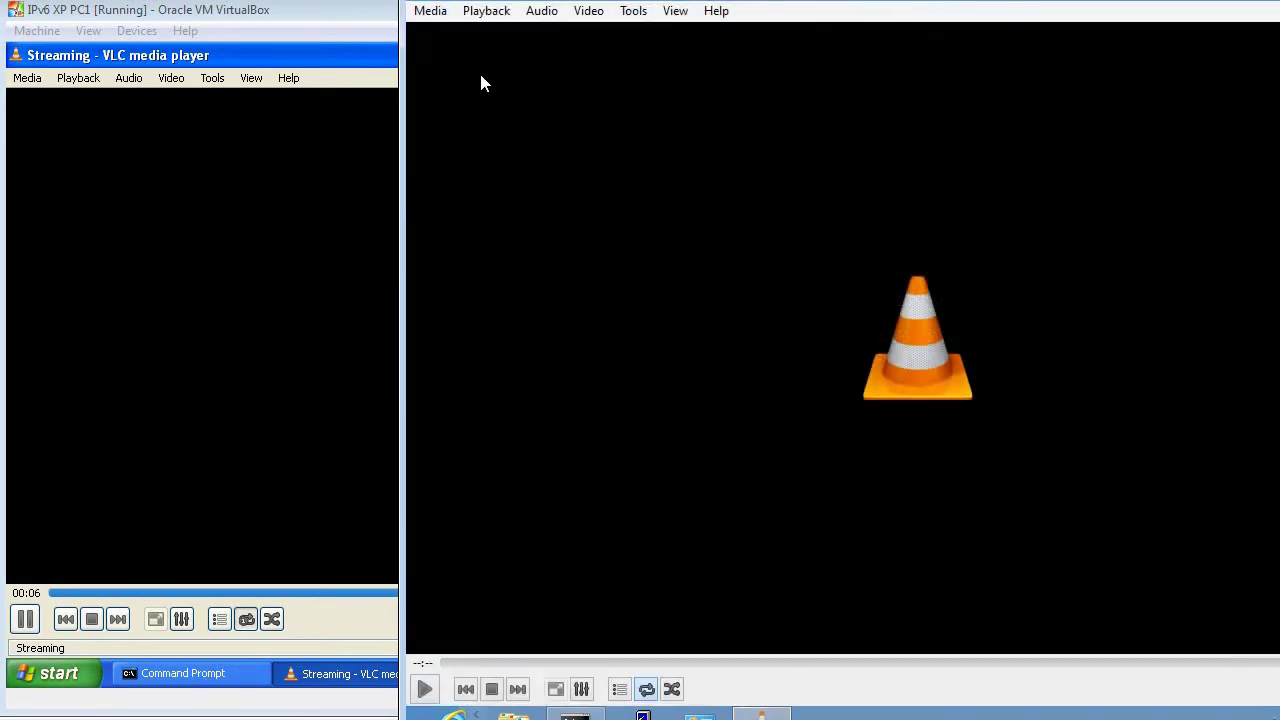
{"action": "left_click", "coordinate": [437, 18]}
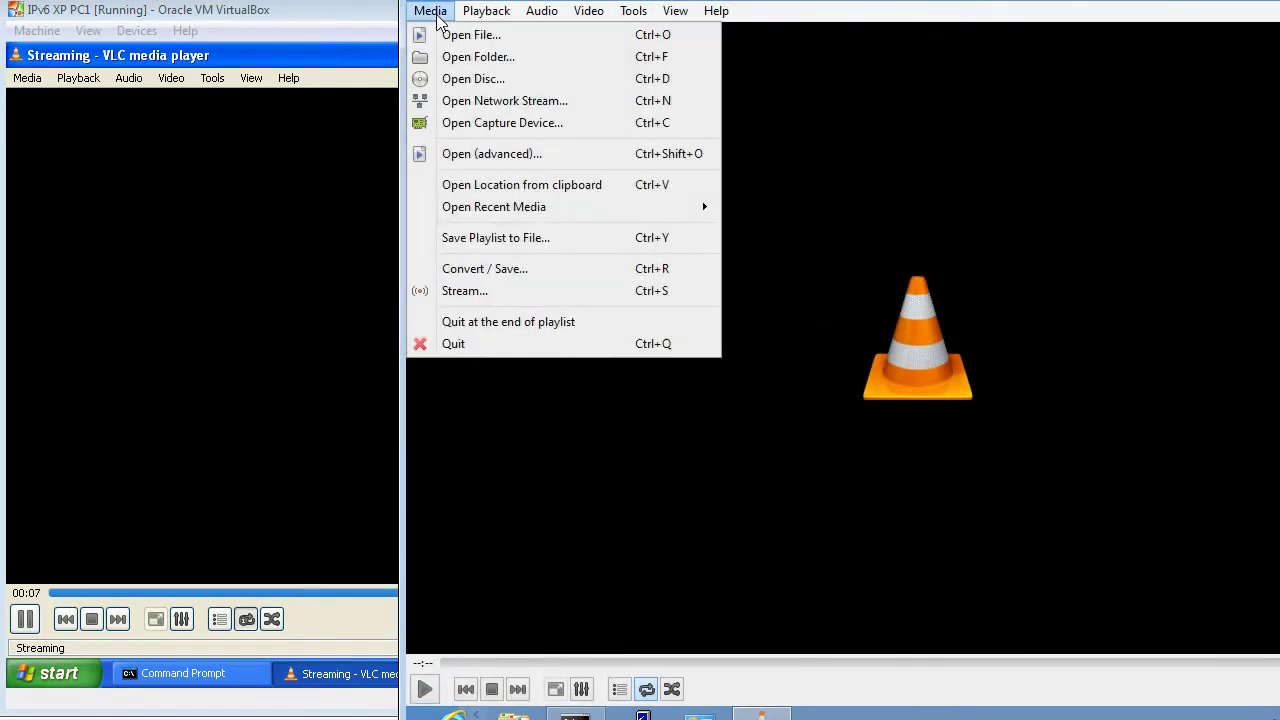
{"action": "left_click", "coordinate": [484, 108]}
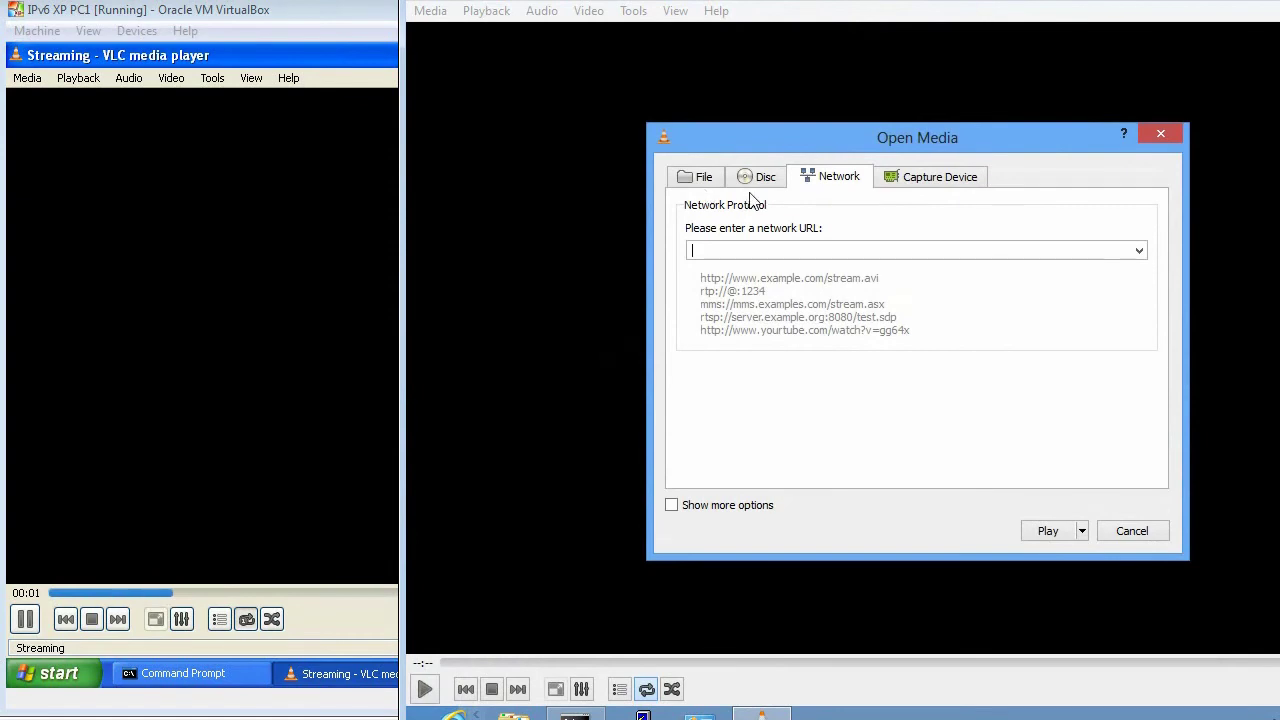
{"action": "right_click", "coordinate": [755, 256]}
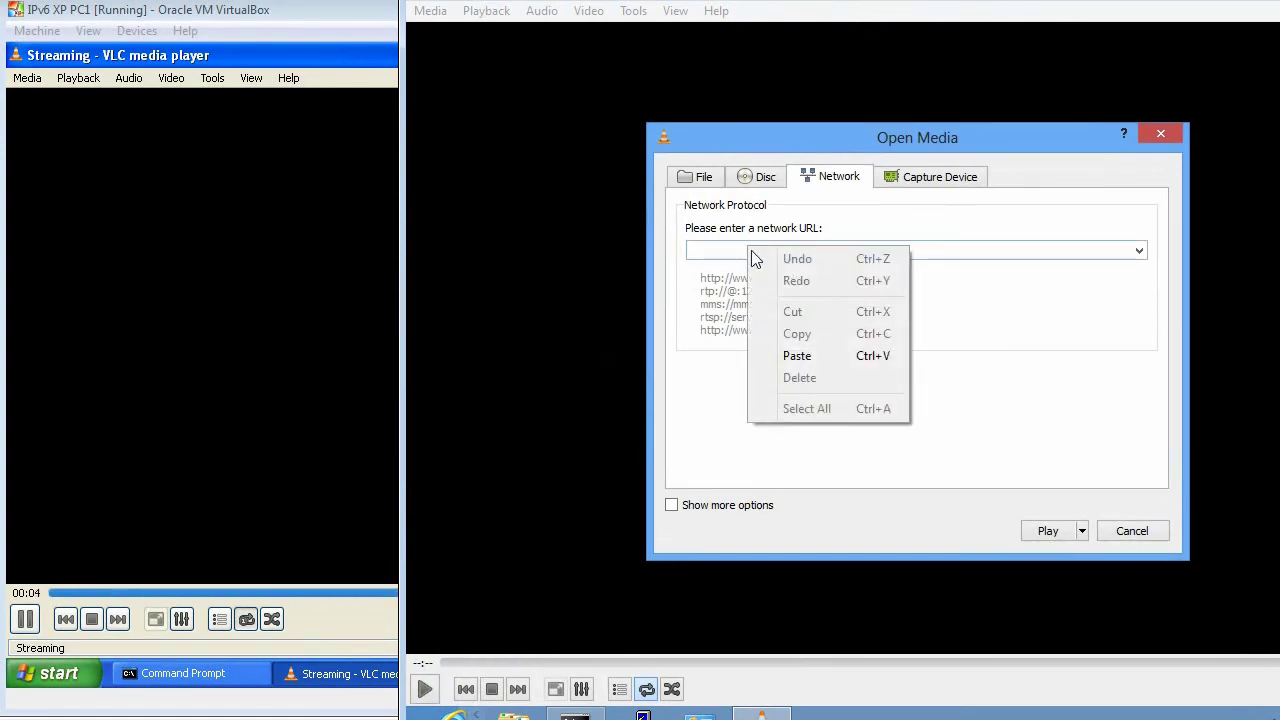
{"action": "left_click", "coordinate": [790, 356]}
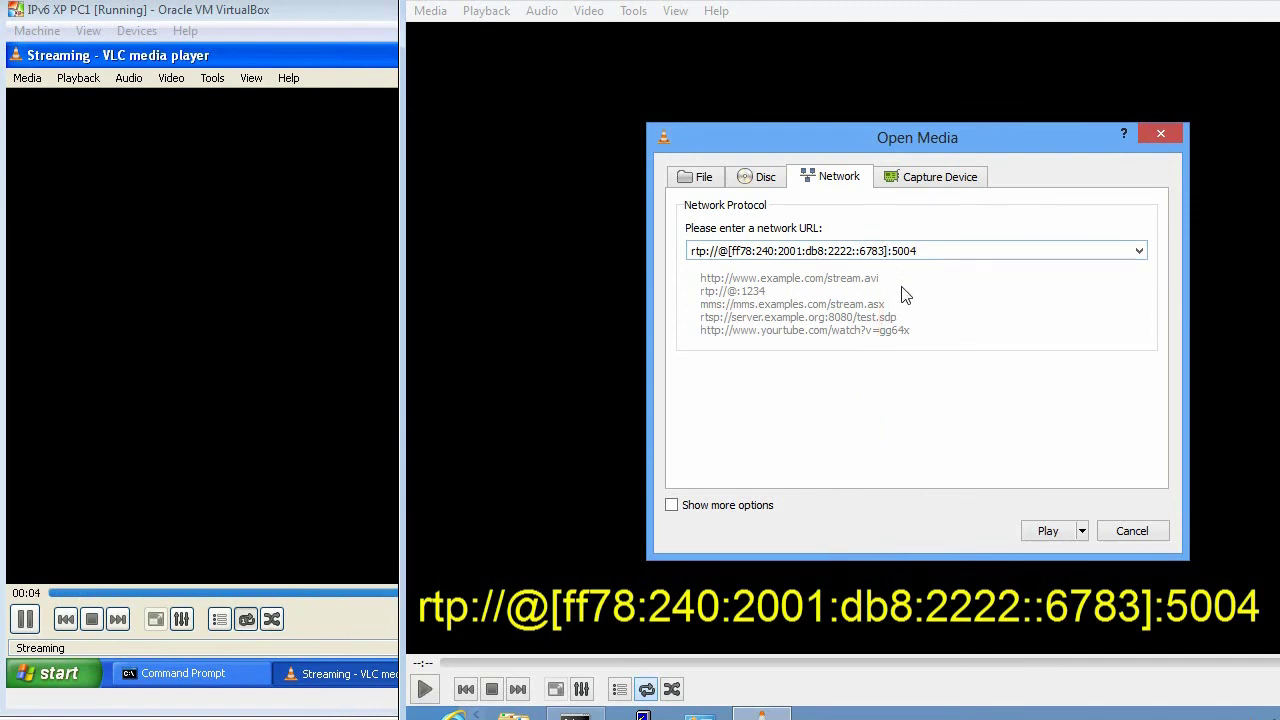
{"action": "left_click", "coordinate": [1047, 531]}
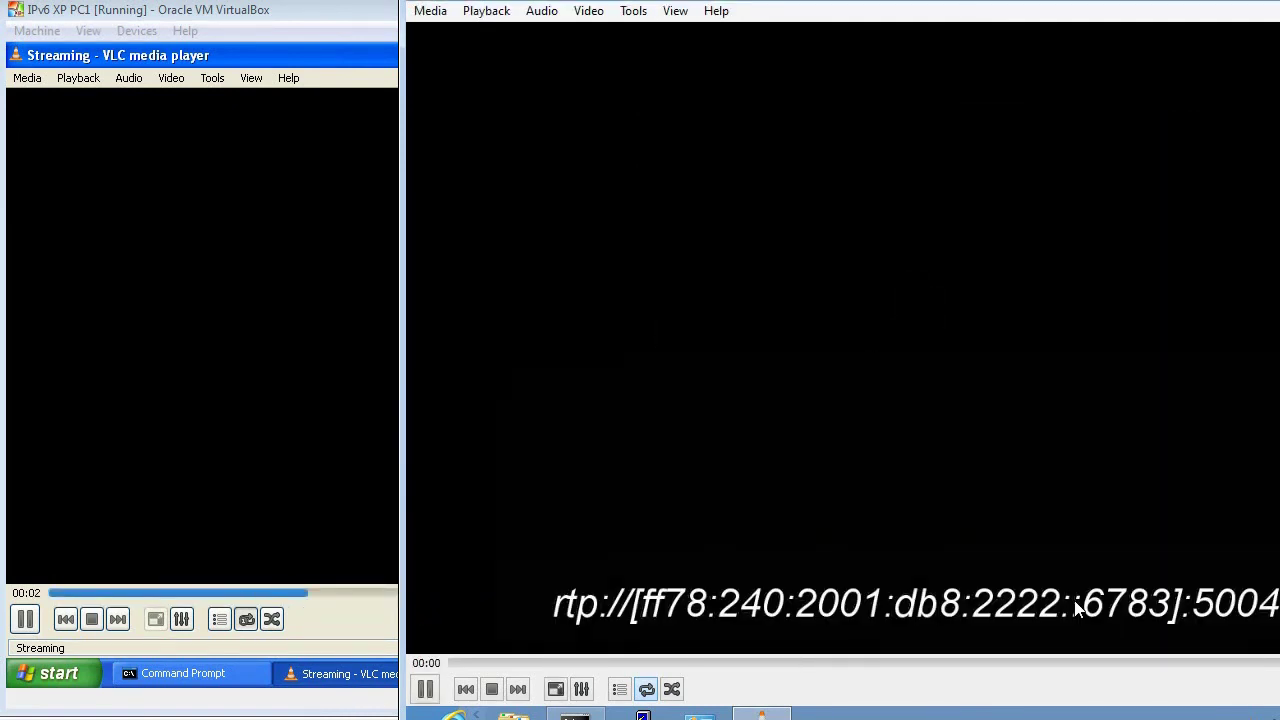